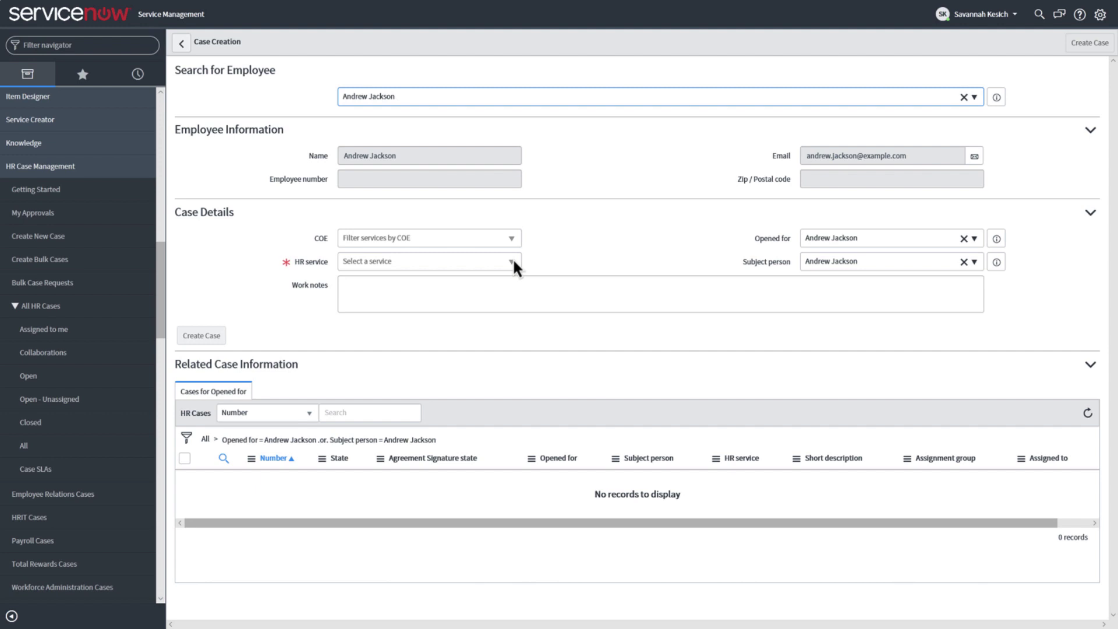
# Pick Adobe Sign - Equity Choice Service as the HR service, auto-filling COE as HR Case
pyautogui.click(511, 262)
pyautogui.scroll(-5, 515, 379)
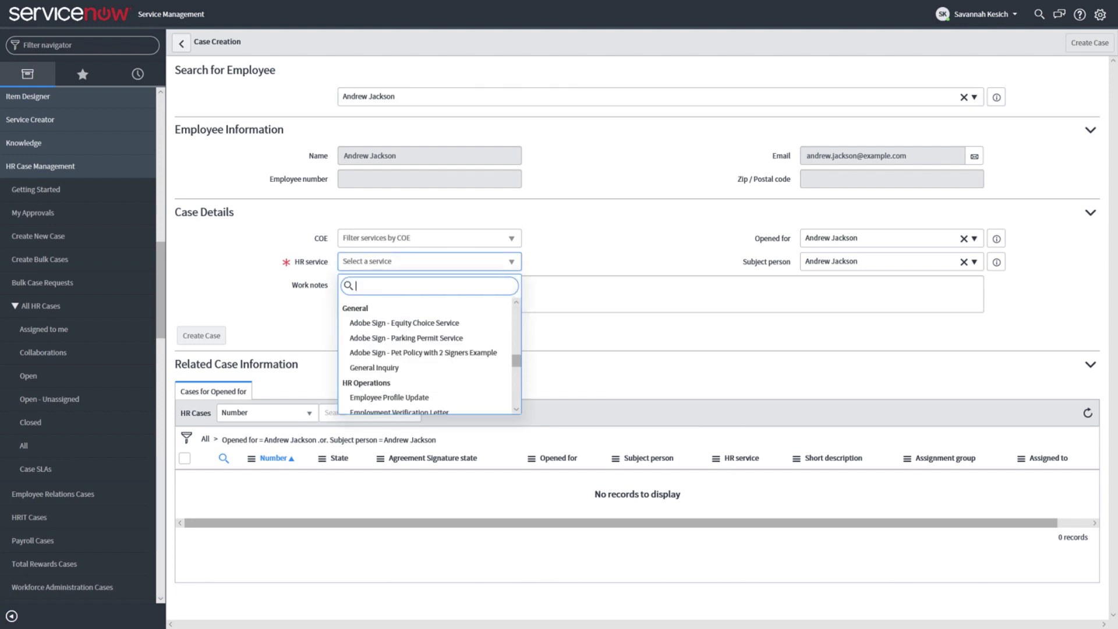
pyautogui.click(393, 322)
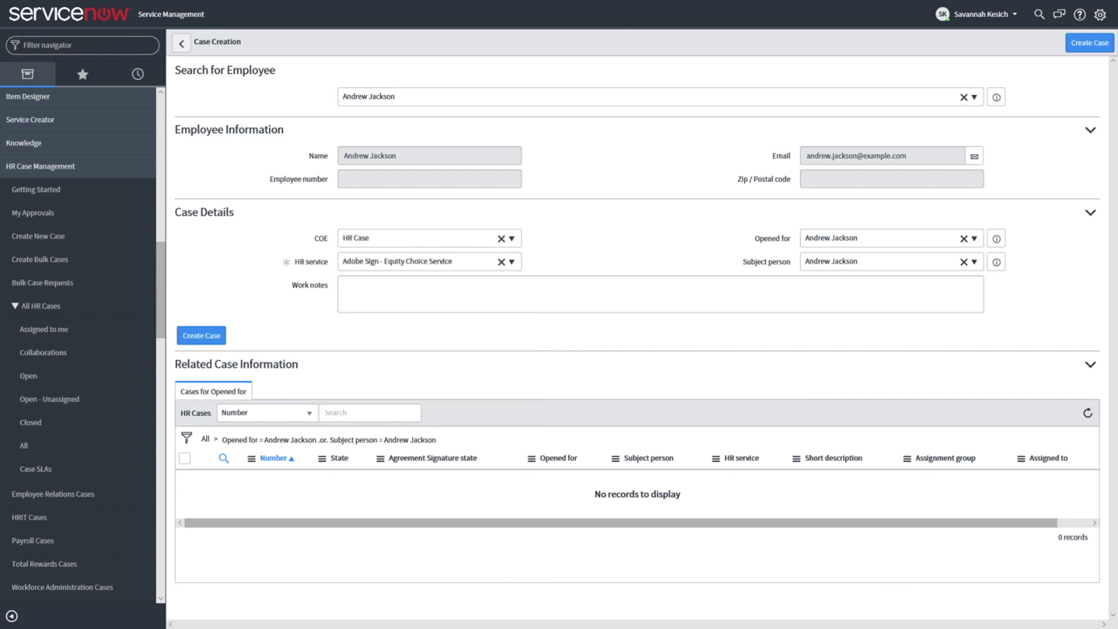
# Create the Equity Choice case, open its full record from the dashboard, and set it to Work in Progress
pyautogui.click(201, 340)
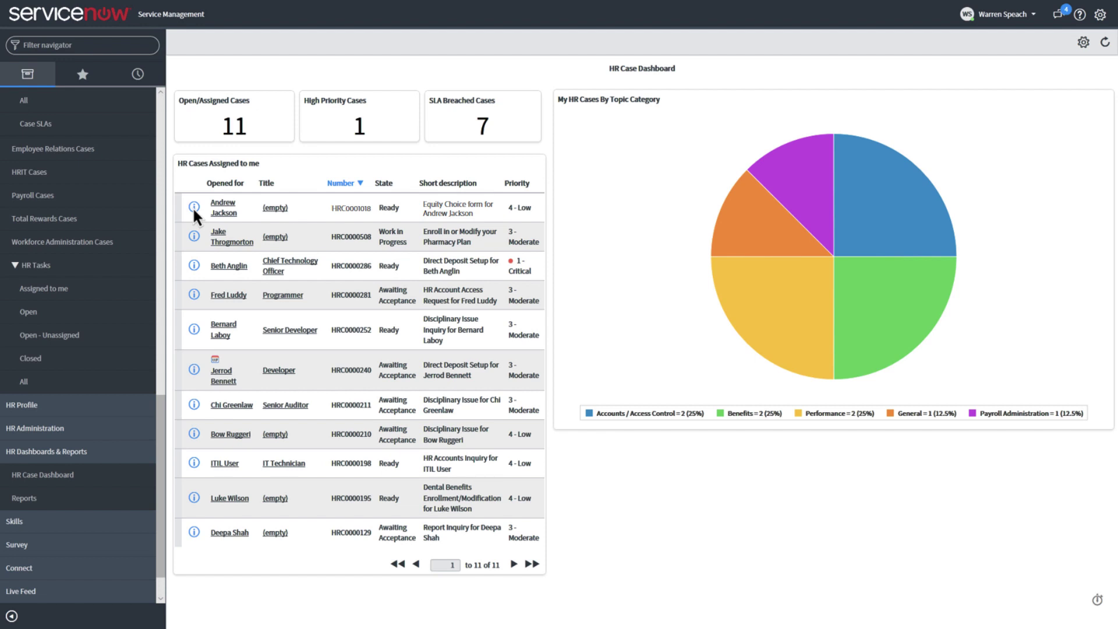
pyautogui.click(193, 208)
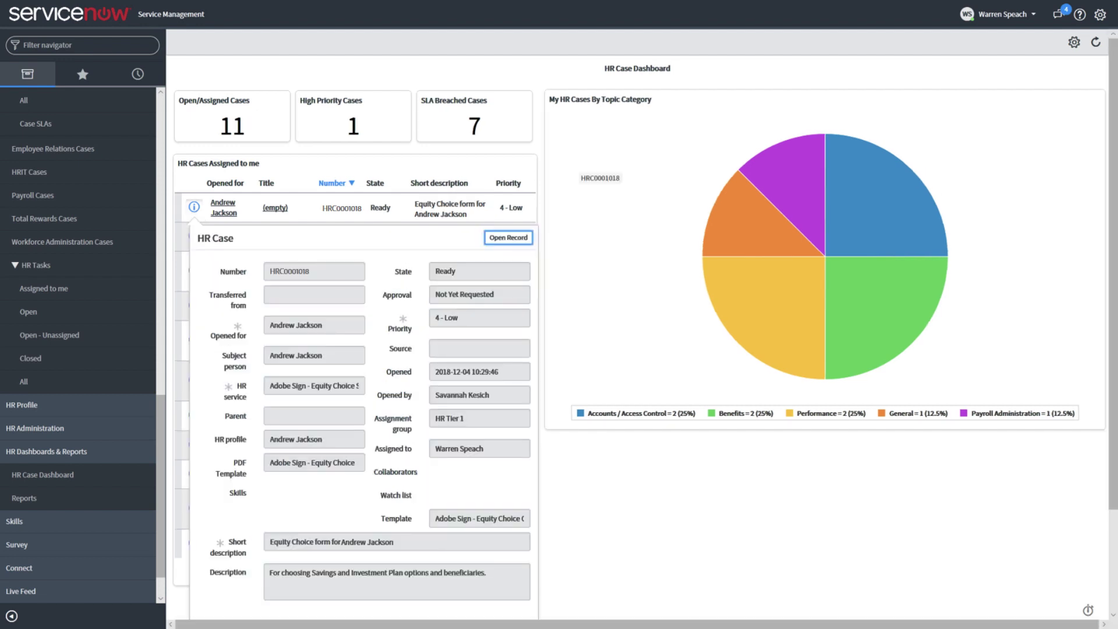
pyautogui.click(509, 238)
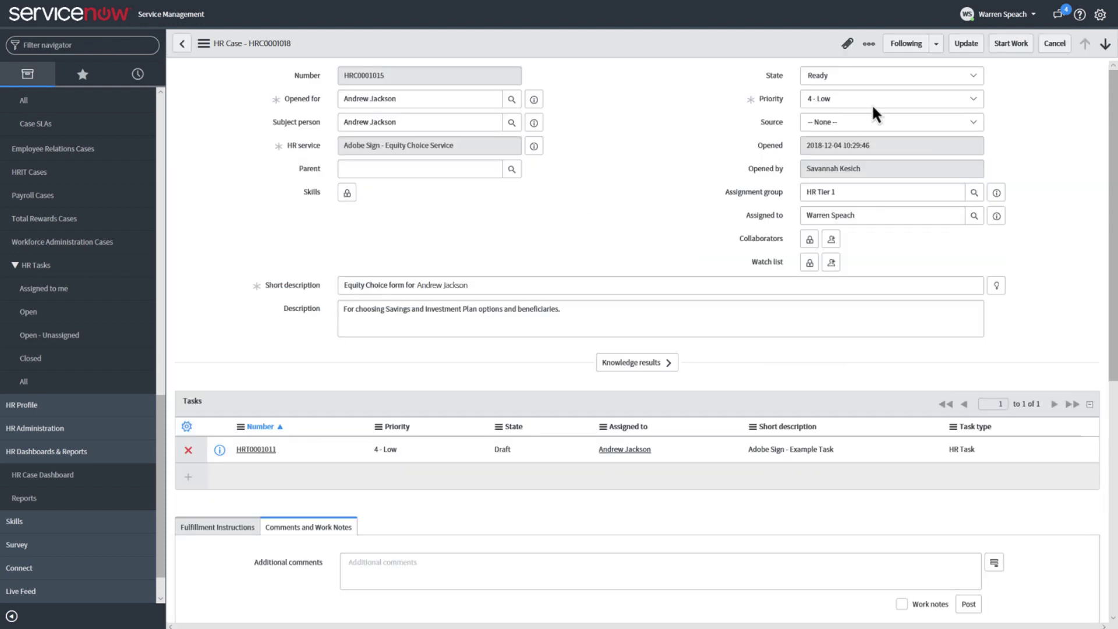
pyautogui.click(1012, 44)
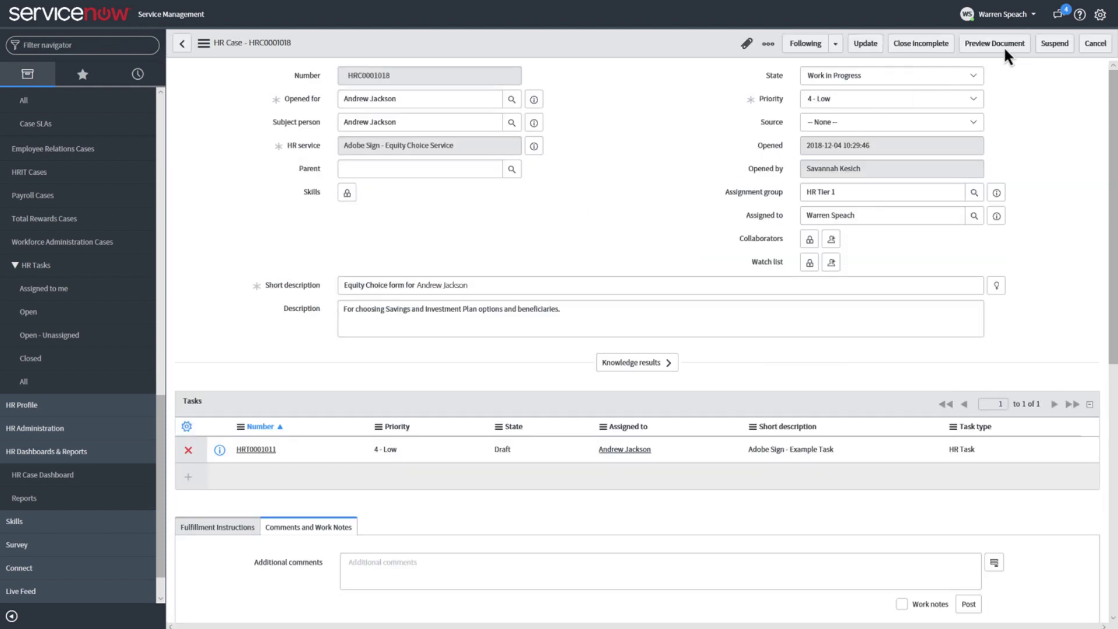
# Preview the Equity Choice document, then generate the PDF and attach it to the case
pyautogui.click(968, 49)
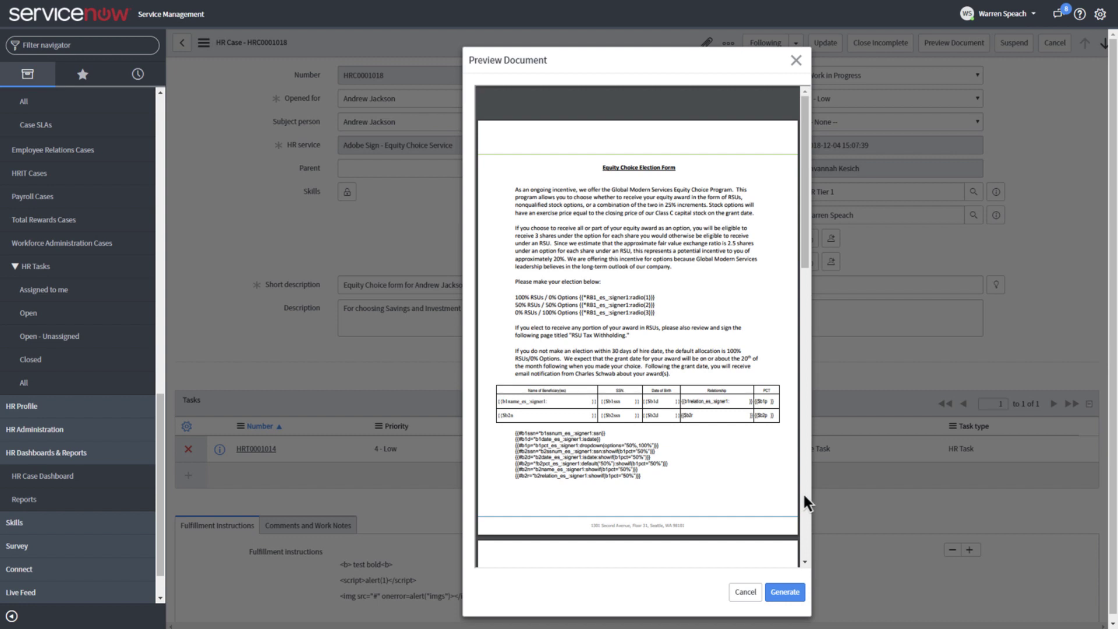
pyautogui.scroll(-10, 802, 491)
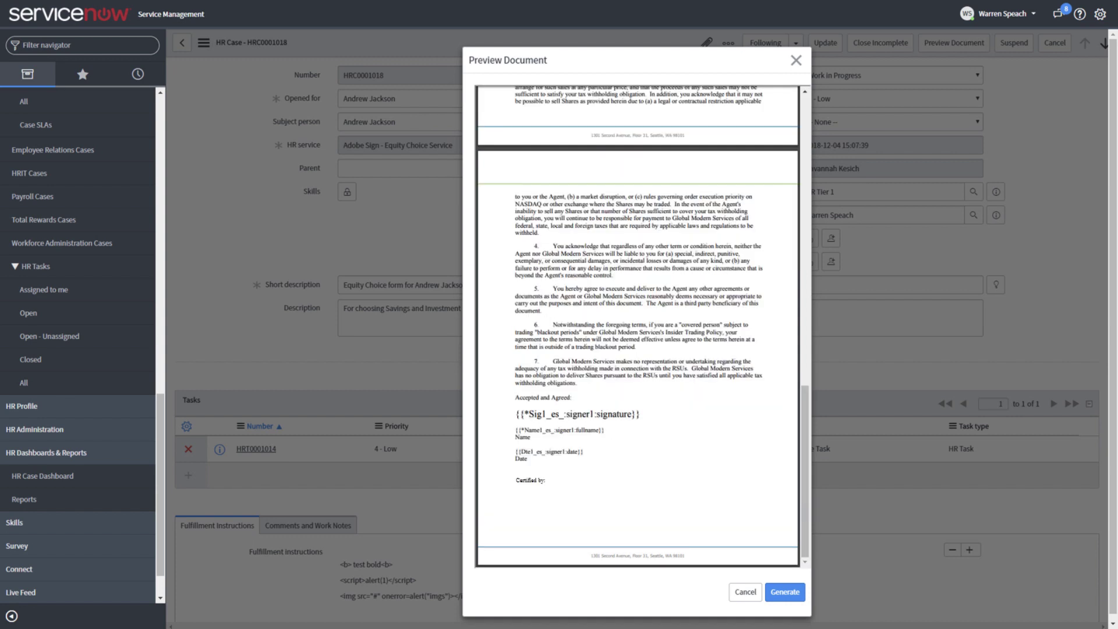
pyautogui.click(784, 593)
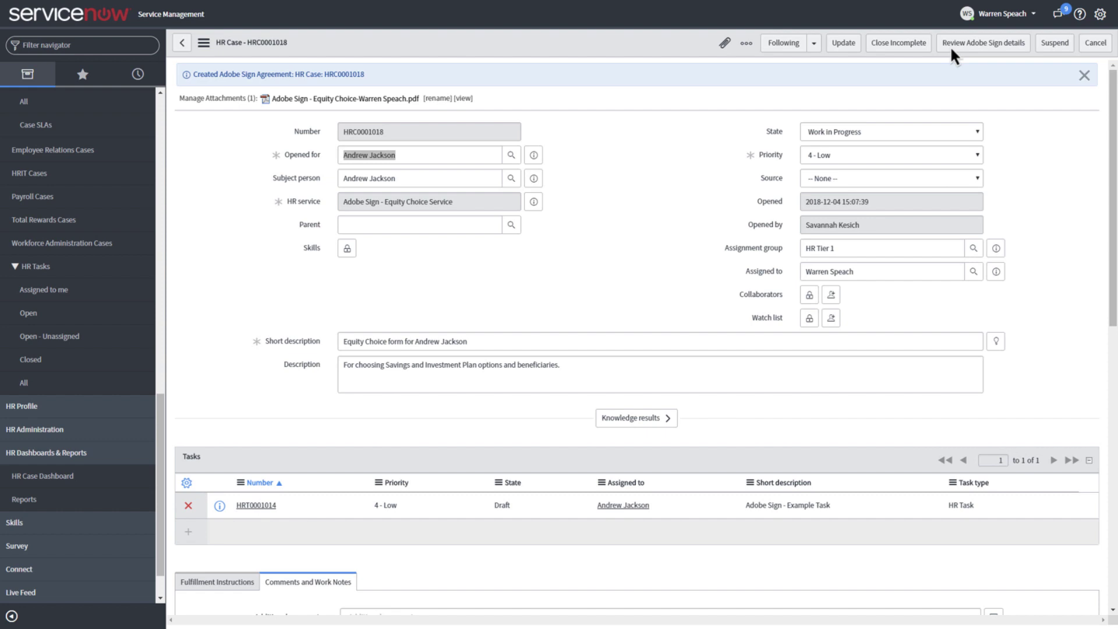
# On the Adobe Sign send page, make the second recipient a Certified Recipient
pyautogui.click(950, 48)
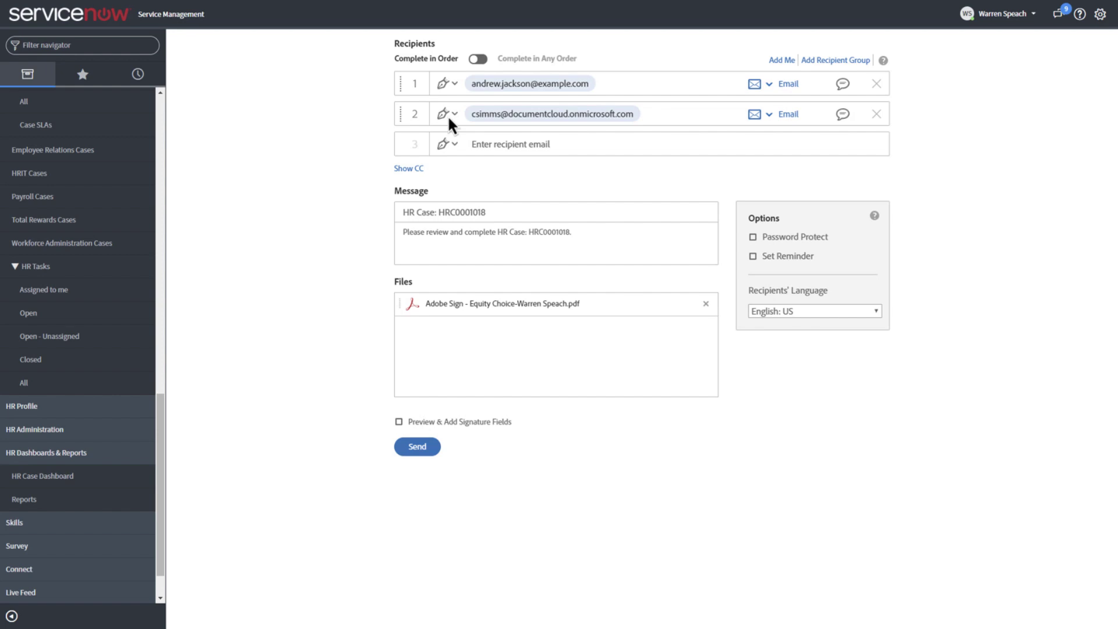
pyautogui.click(449, 116)
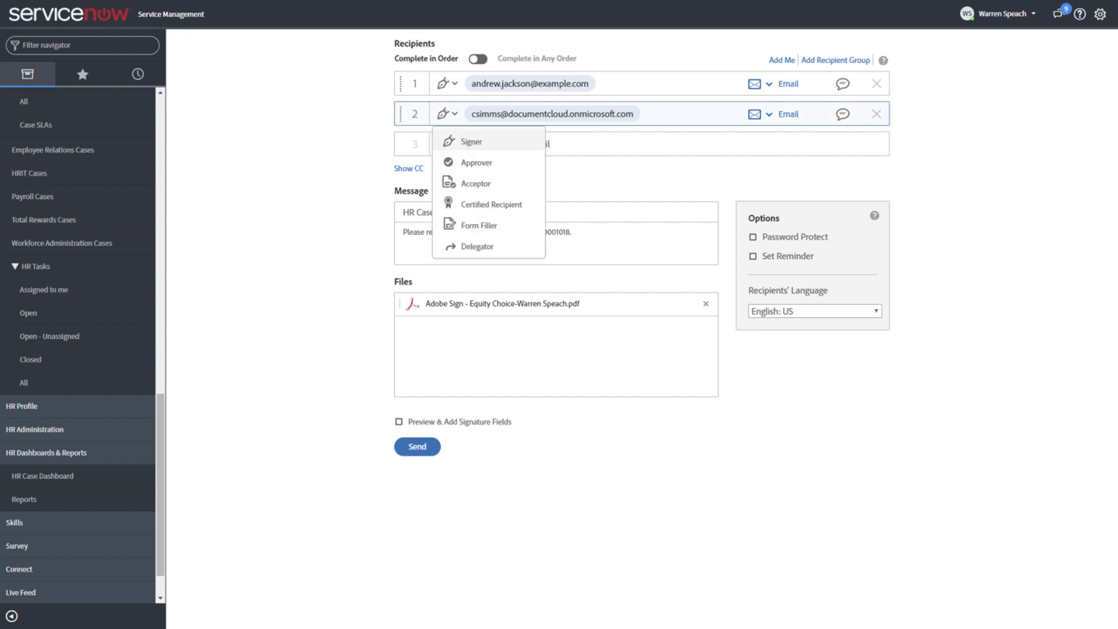
pyautogui.click(479, 204)
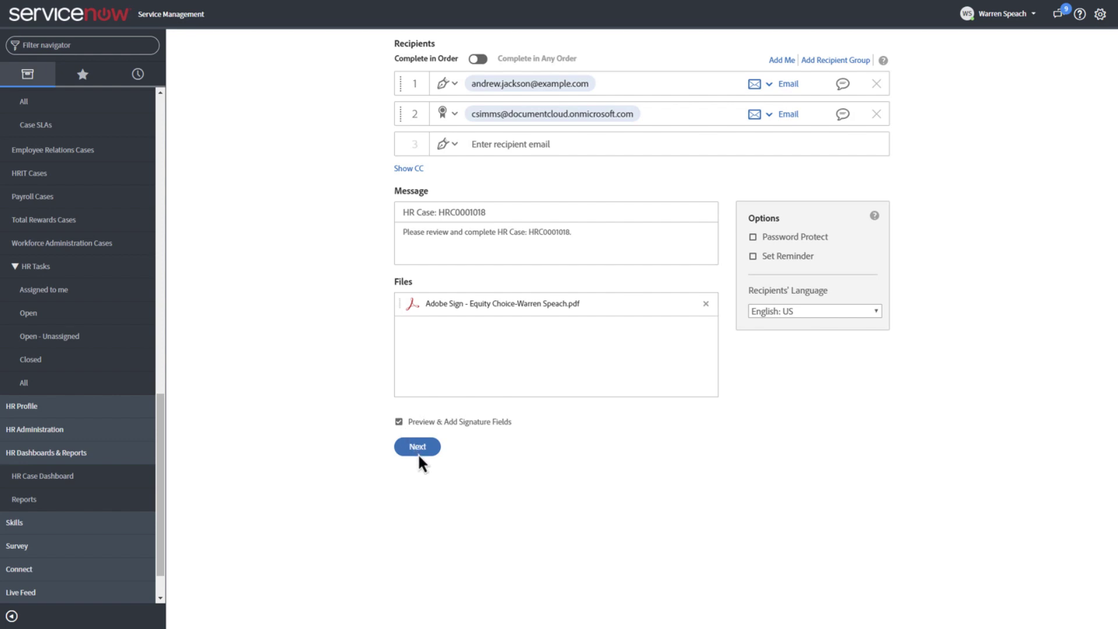
# Place a Signature field for the Certified Recipient under Certified by on page 3, then send the agreement
pyautogui.click(417, 451)
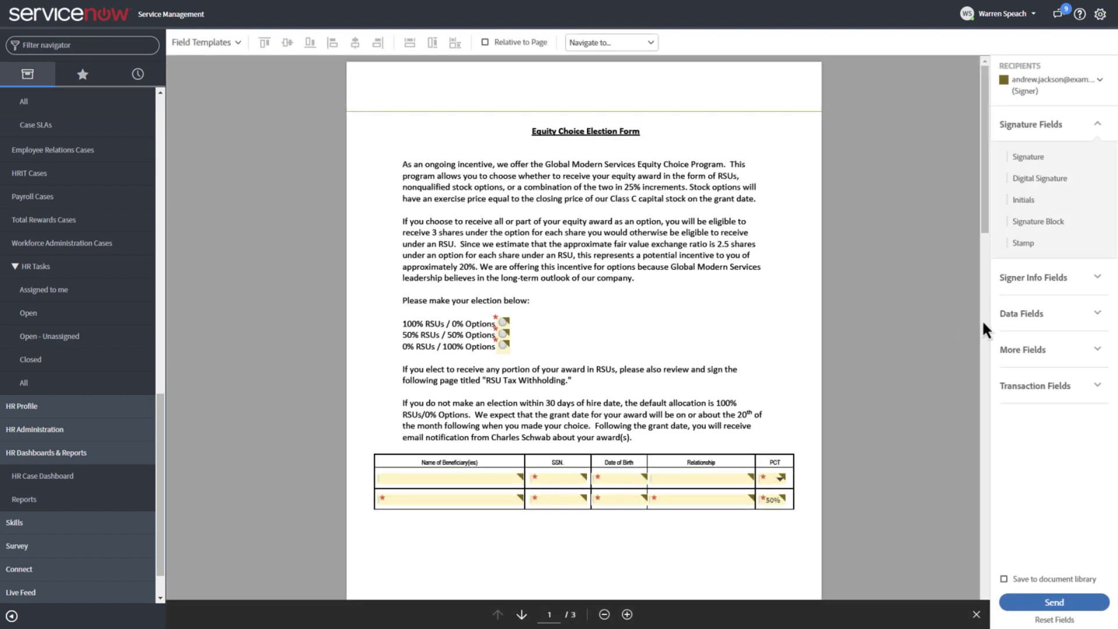
pyautogui.scroll(-20, 982, 319)
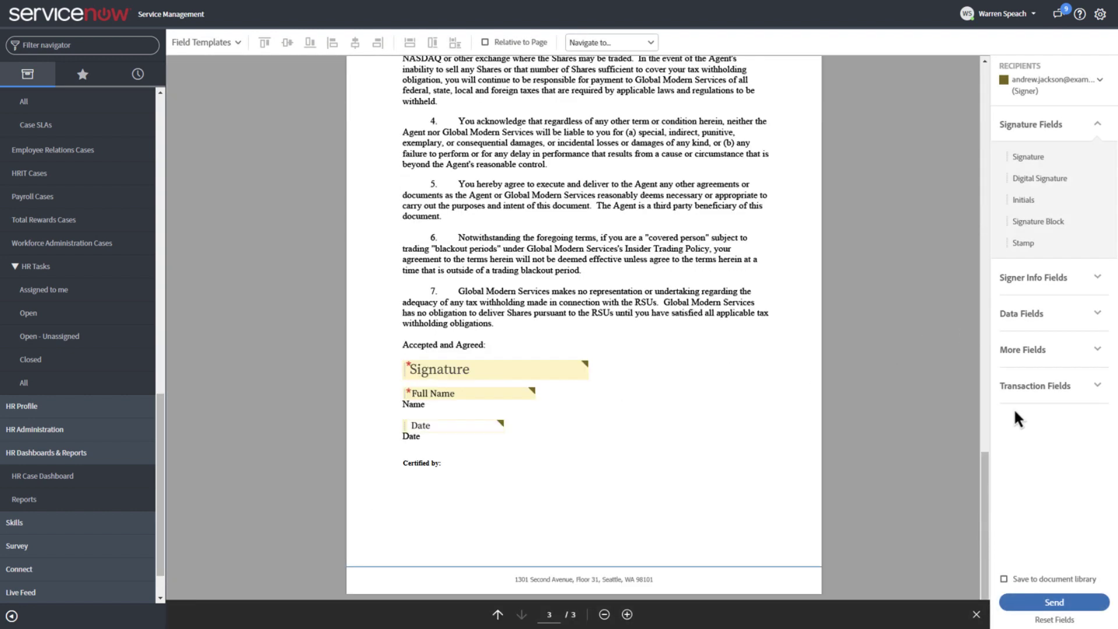
pyautogui.click(1099, 82)
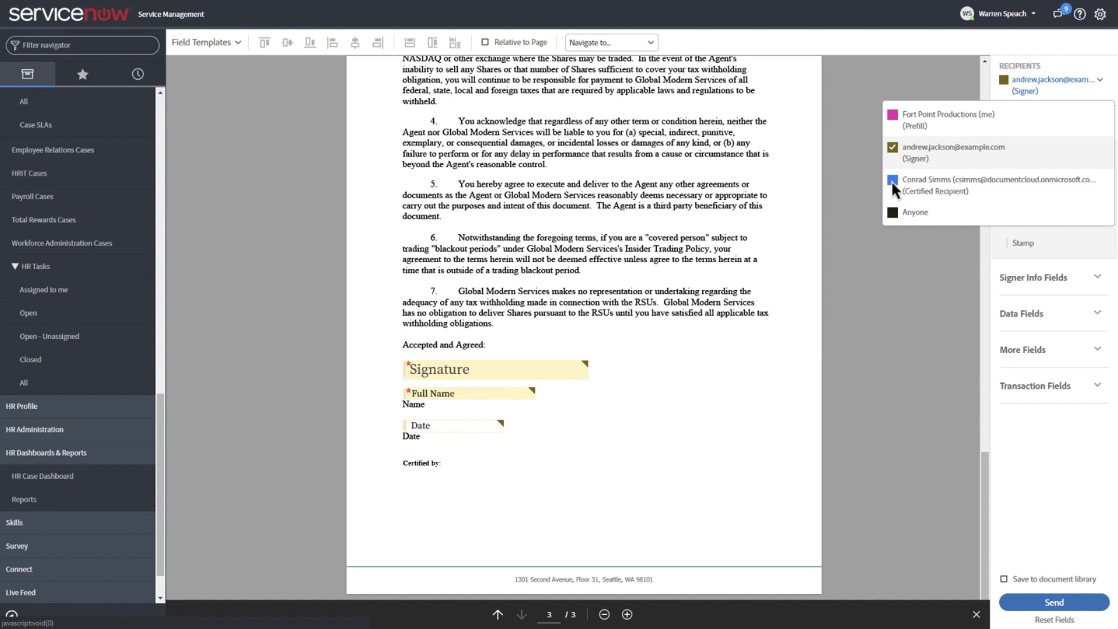
pyautogui.click(892, 185)
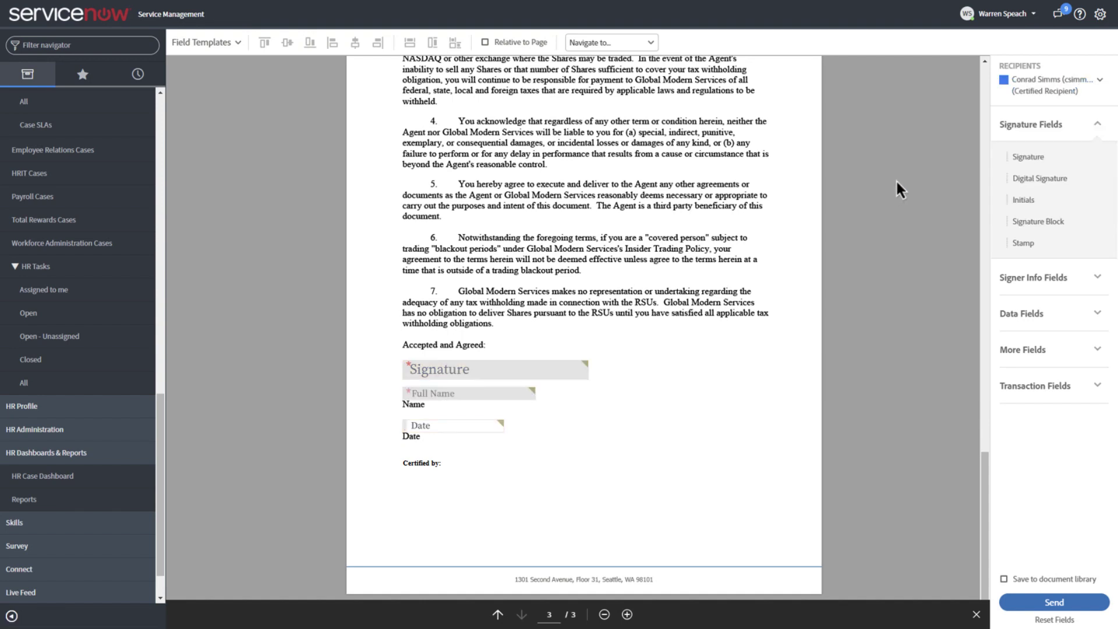
pyautogui.click(1029, 159)
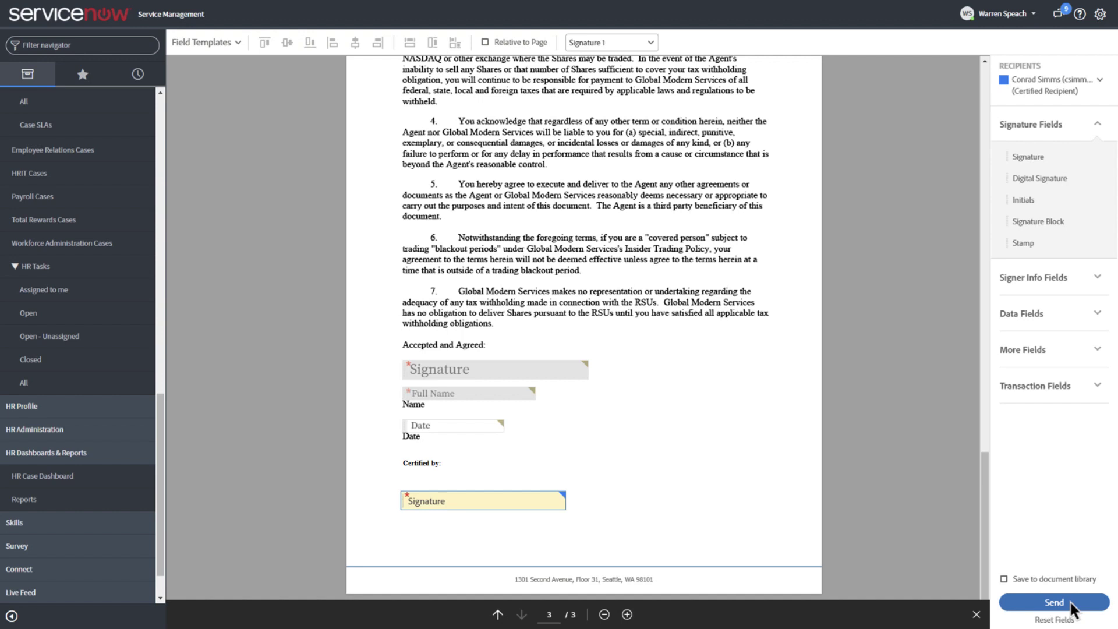
pyautogui.click(1070, 602)
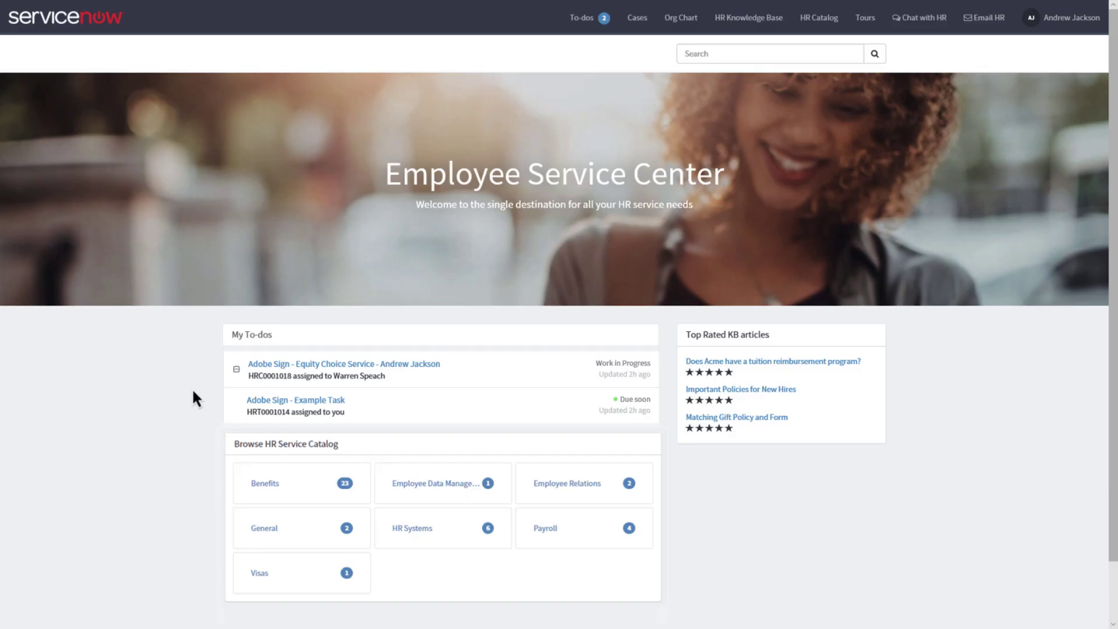
# Open the Adobe Sign - Equity Choice Service to-do from My To-dos
pyautogui.click(295, 400)
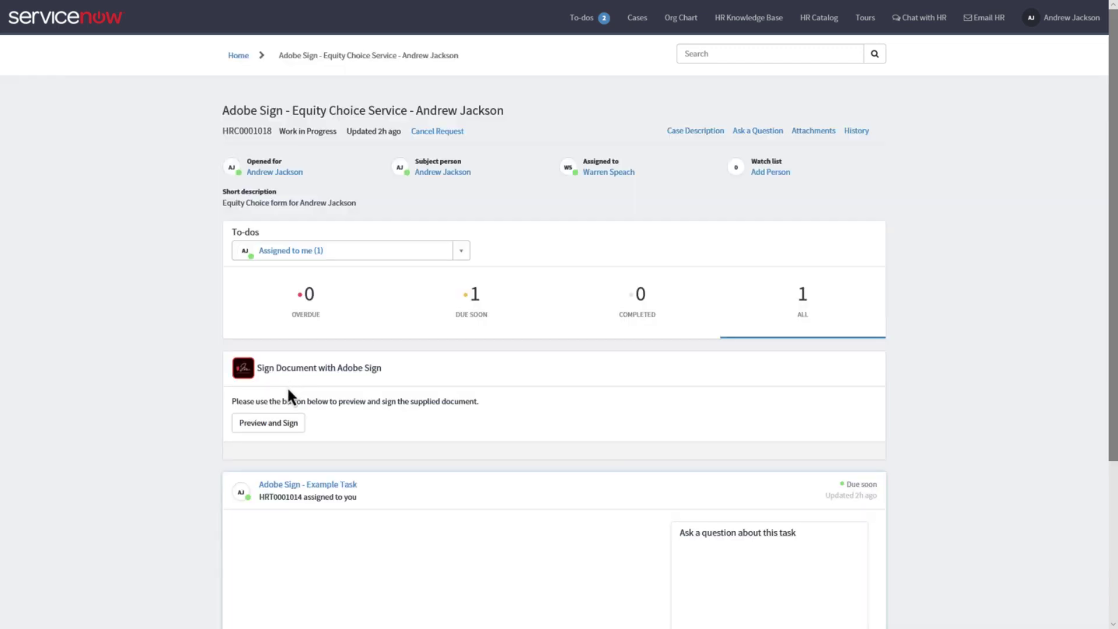
# Open the form, elect 100% RSUs / 0% Options, and enter the beneficiary's name and SSN
pyautogui.click(268, 422)
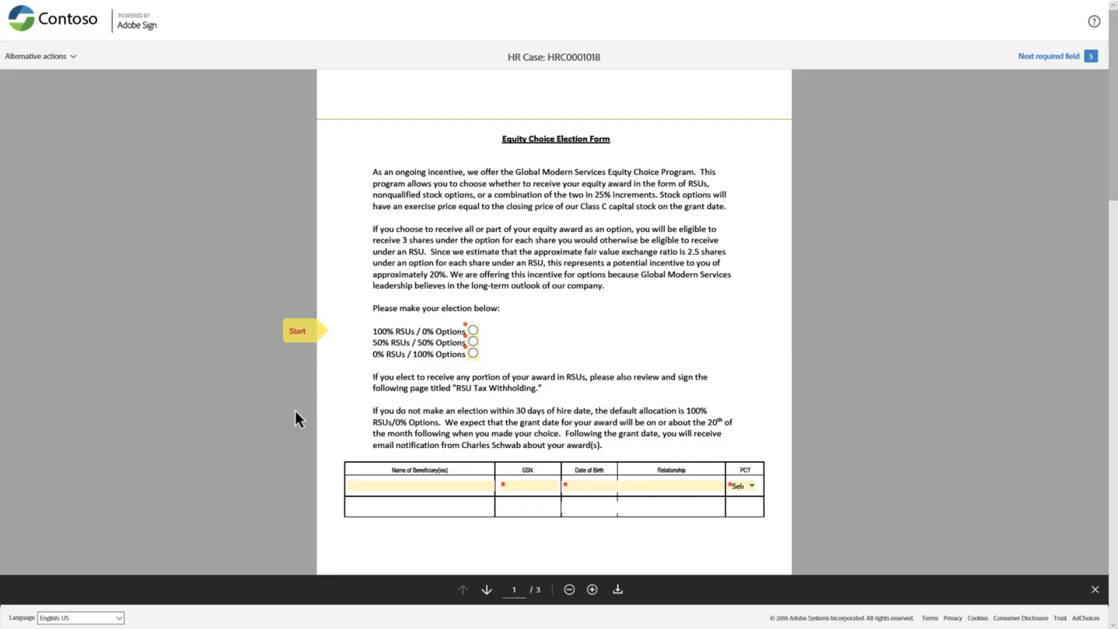
pyautogui.click(472, 330)
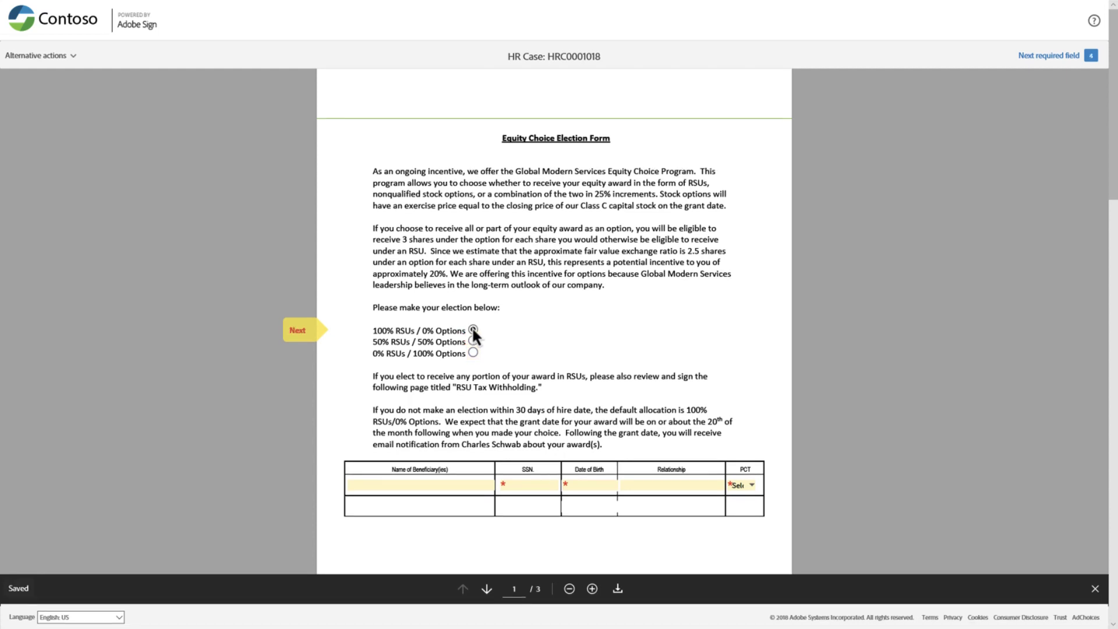
pyautogui.click(351, 486)
pyautogui.write('Abraham Lincoln')
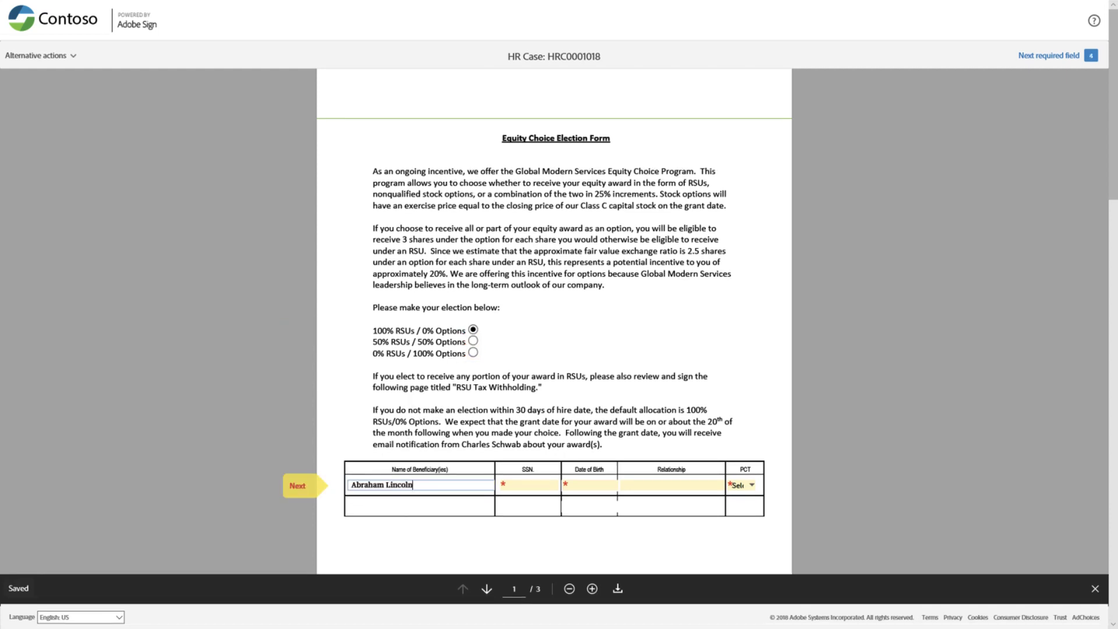
pyautogui.click(503, 486)
pyautogui.write('123-45-6789')
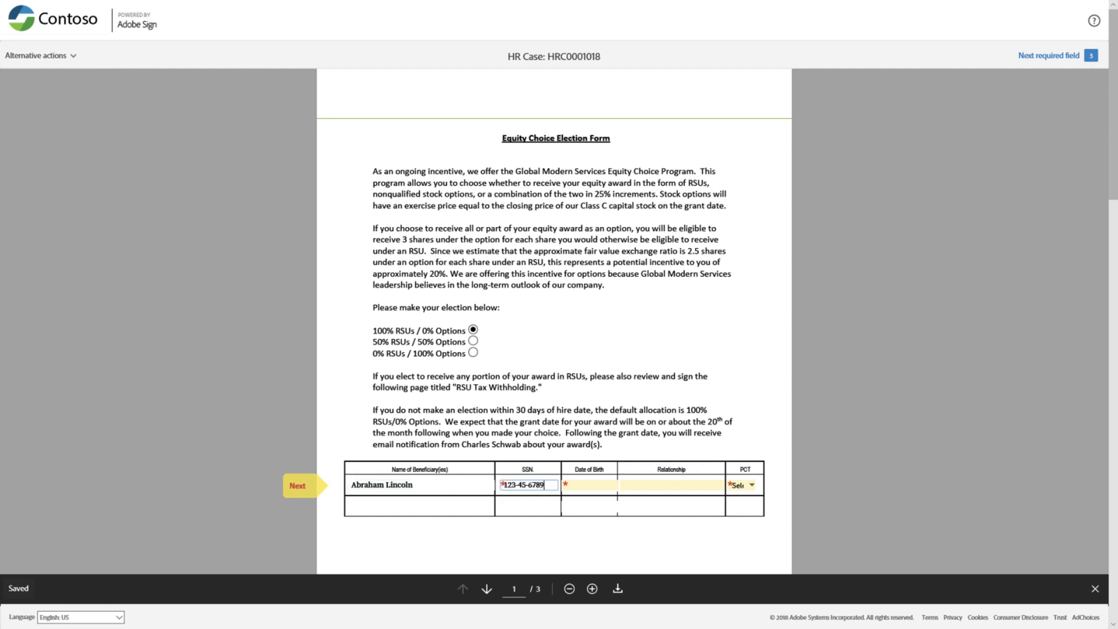
# Enter the beneficiary's date of birth, relationship Fellow President, and a PCT share of 100
pyautogui.click(574, 489)
pyautogui.write('02/07/1809')
pyautogui.click(624, 491)
pyautogui.write('Fellow President')
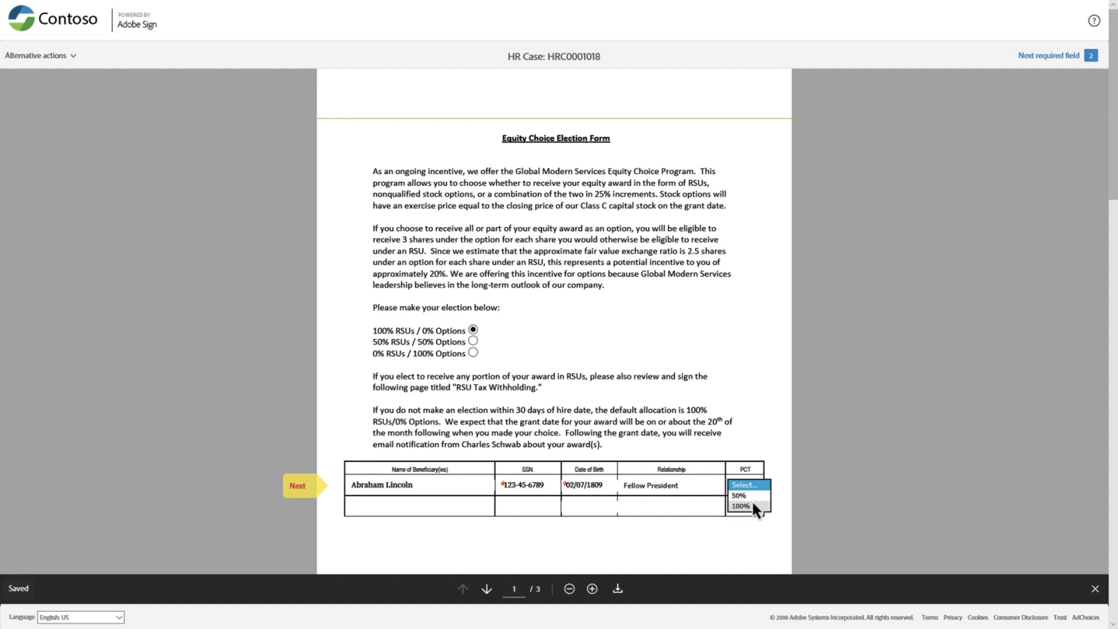
pyautogui.click(745, 505)
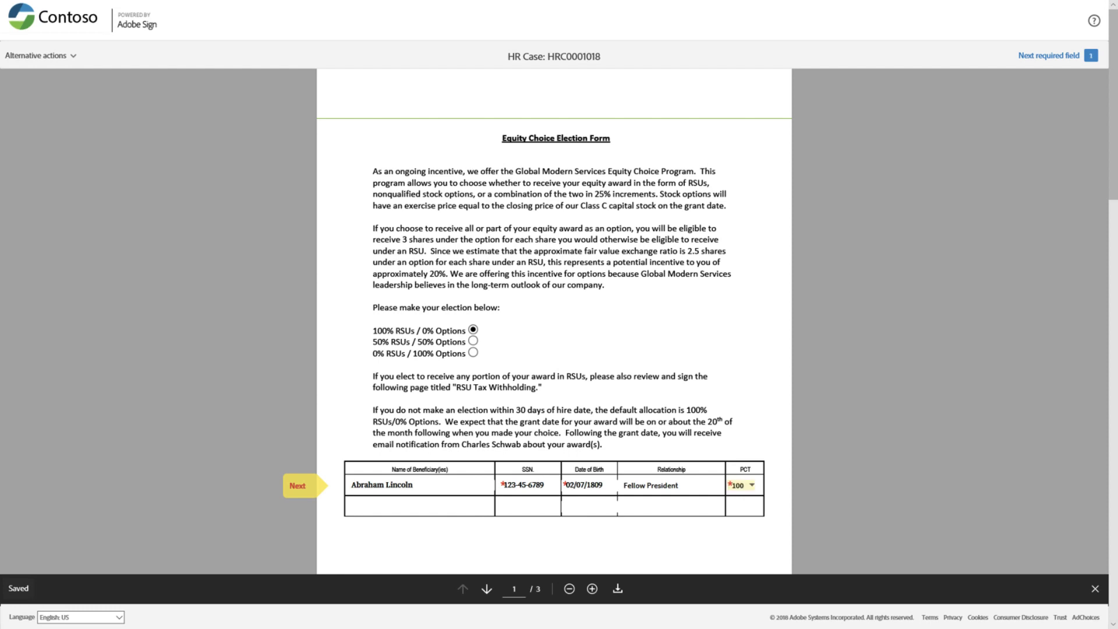
# Add the employee's typed signature under Accepted and Agreed and agree to the terms of use
pyautogui.click(1113, 556)
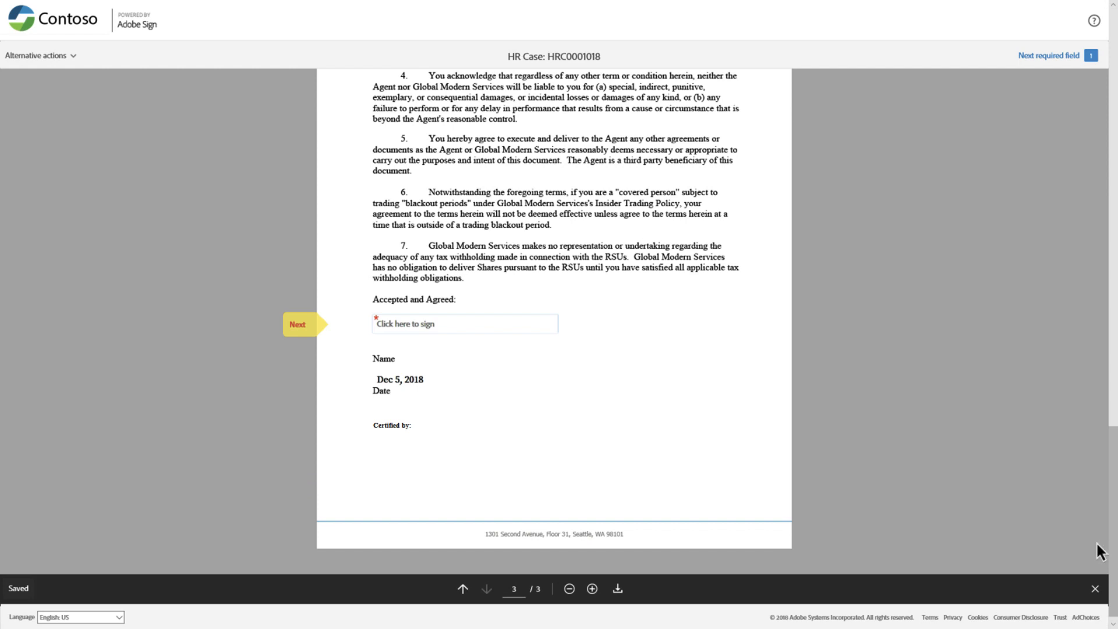
pyautogui.click(384, 321)
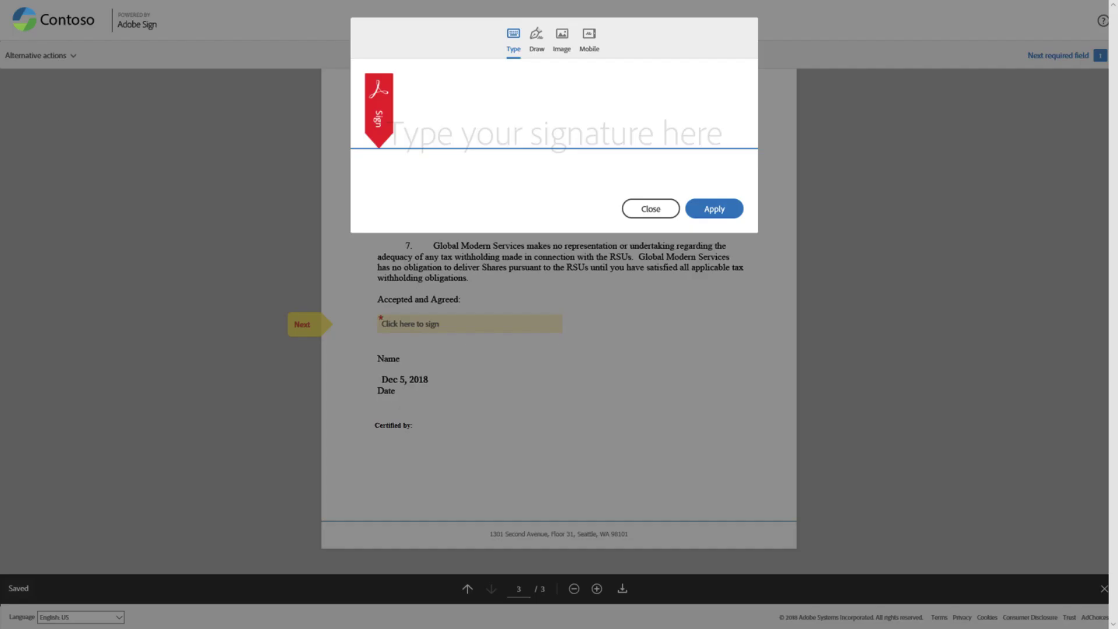
pyautogui.click(534, 142)
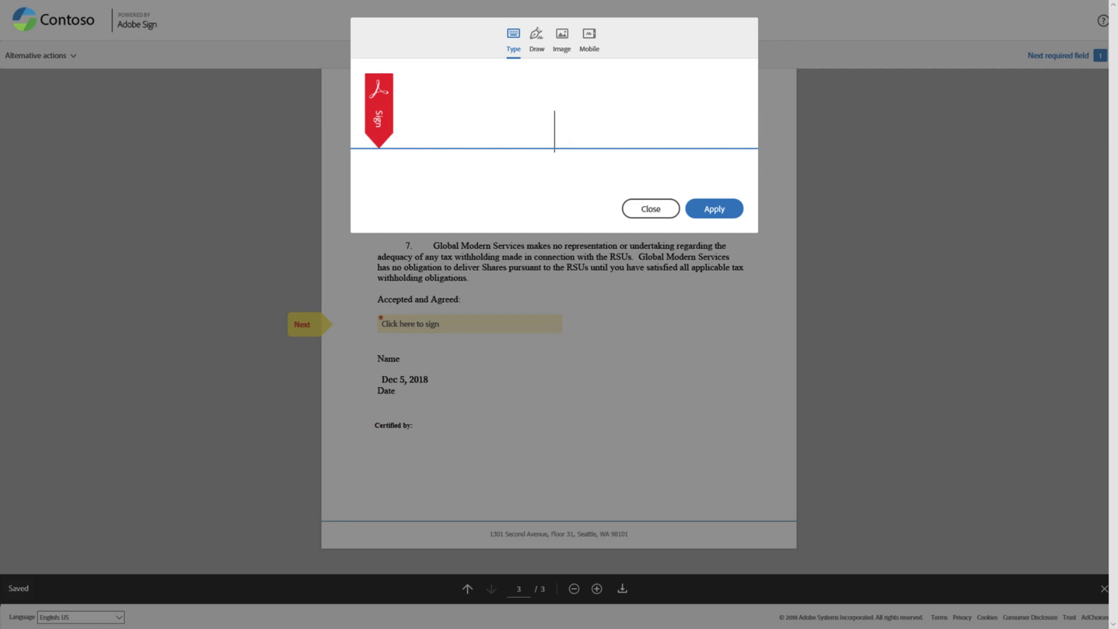
pyautogui.write('Andrew Jackson')
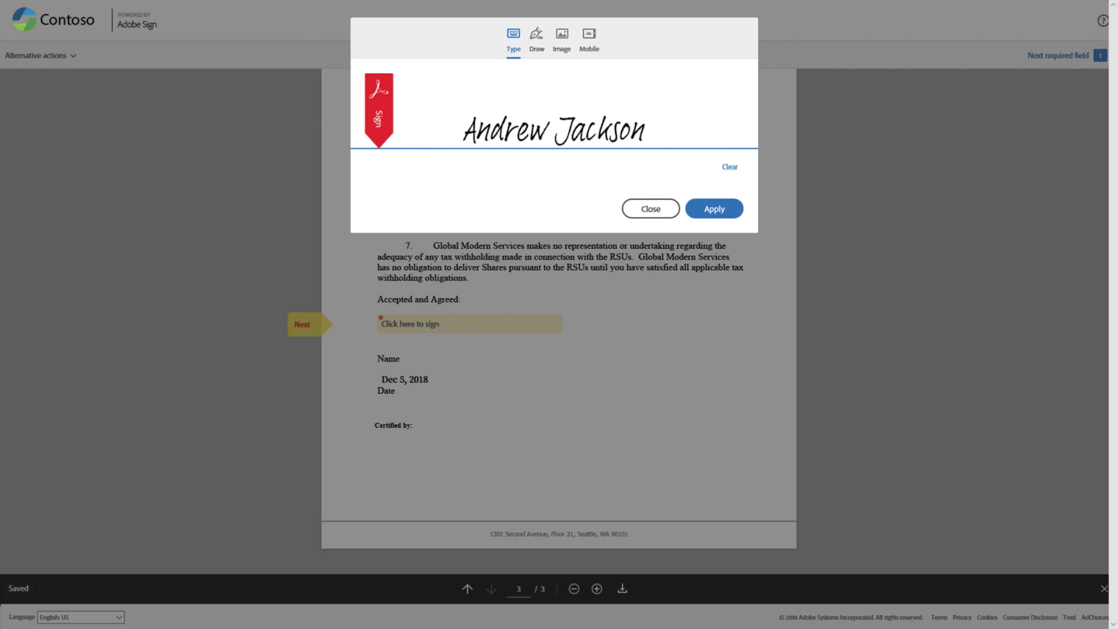
pyautogui.click(713, 208)
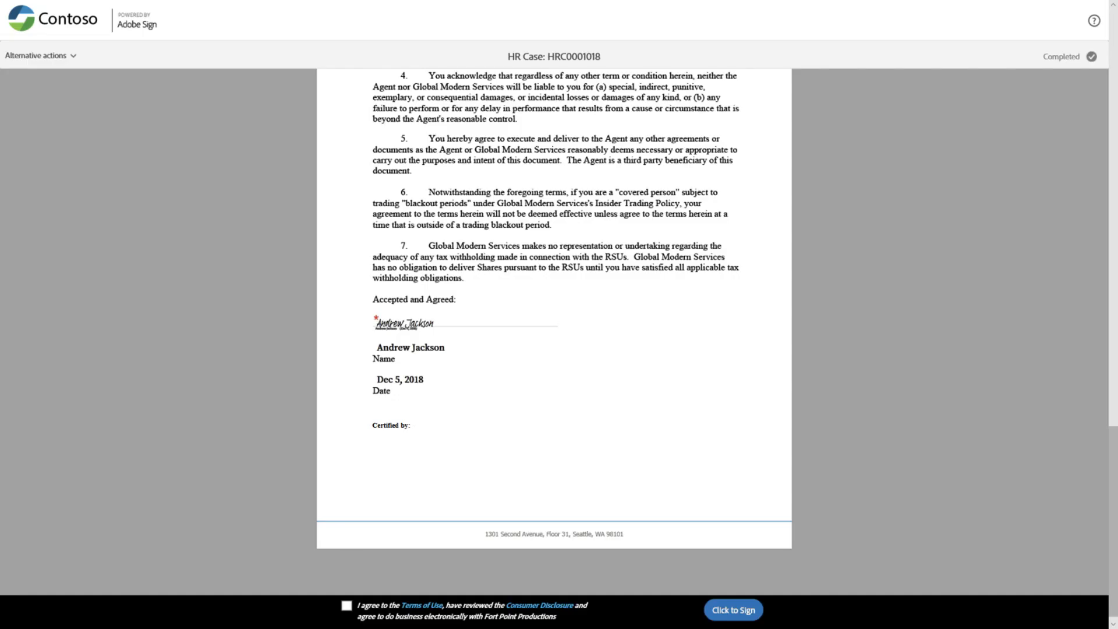
pyautogui.click(346, 606)
# Submit the signed Equity Choice form
pyautogui.click(735, 609)
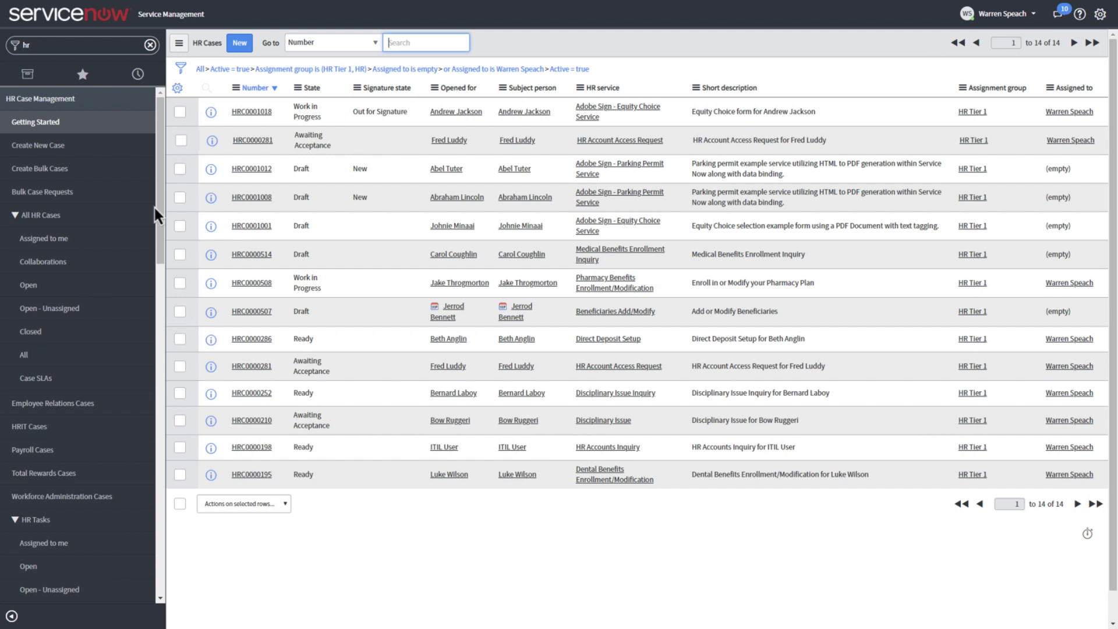
# Open the Equity Choice HR case and scroll to its Adobe Signers list
pyautogui.click(247, 113)
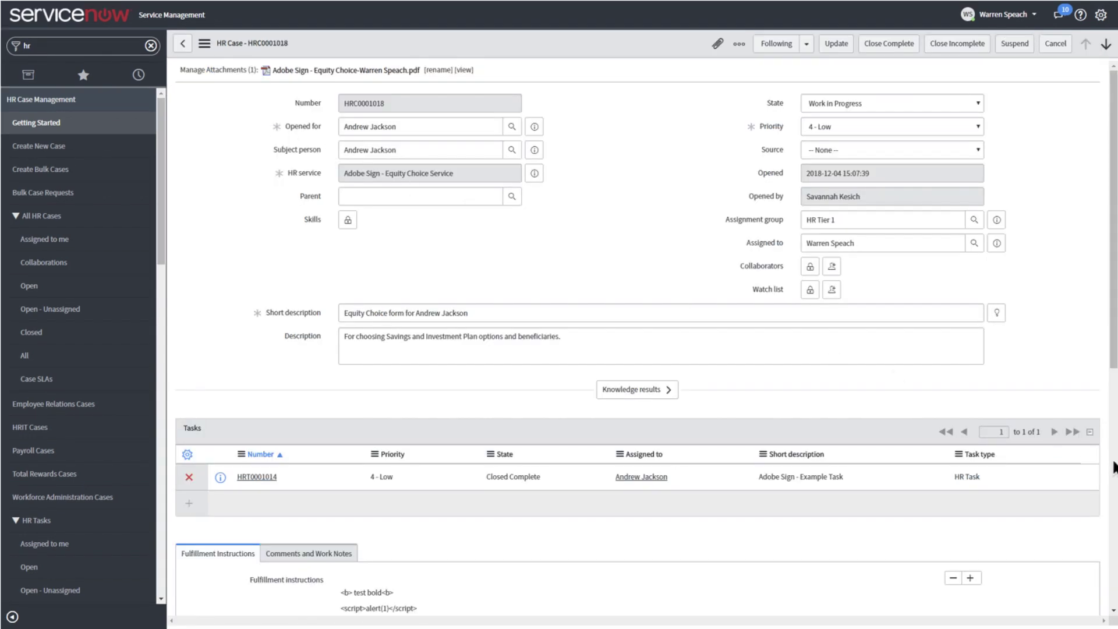
pyautogui.scroll(-8, 1113, 466)
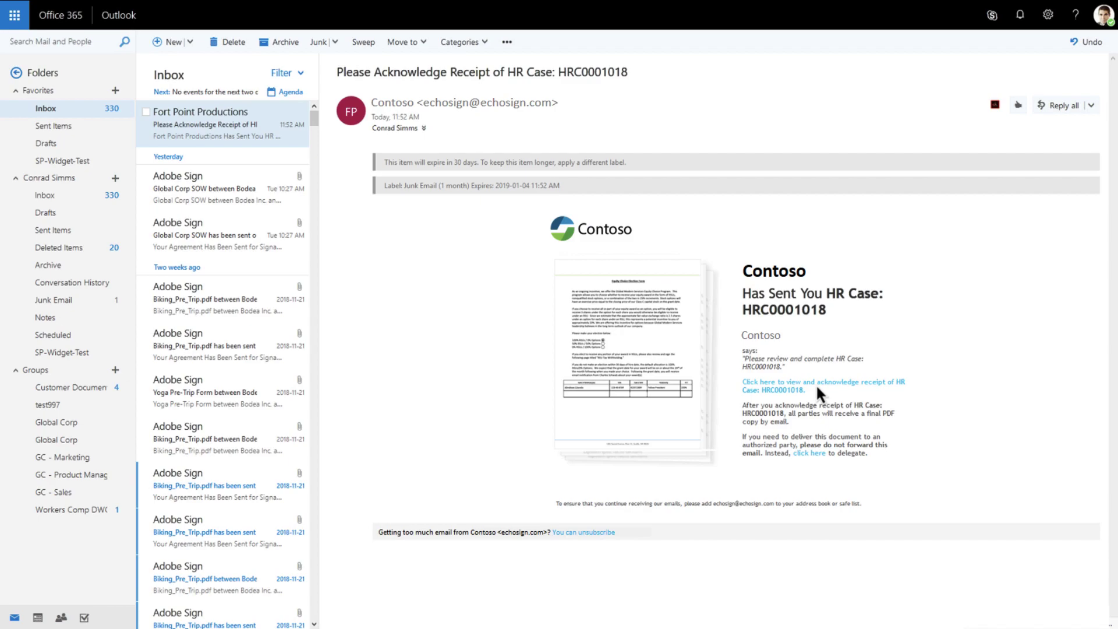
# Open the acknowledgement link in the HRC0001018 email to view the Equity Choice form in Adobe Sign
pyautogui.click(817, 387)
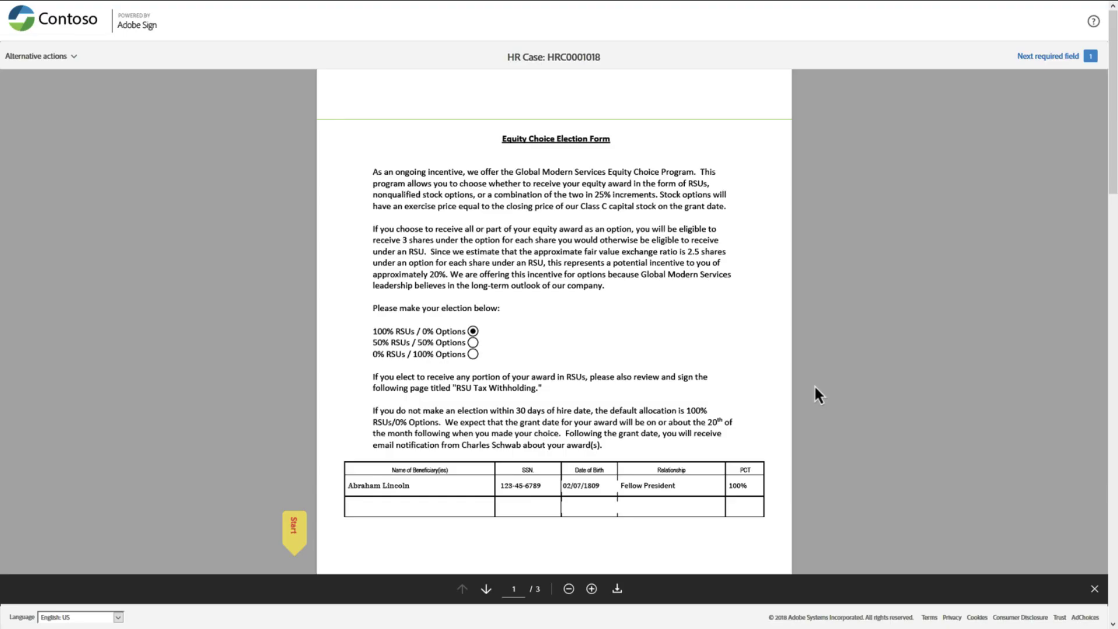
# Apply the reviewer's signature to the Certified by field and acknowledge receipt of the agreement
pyautogui.click(293, 535)
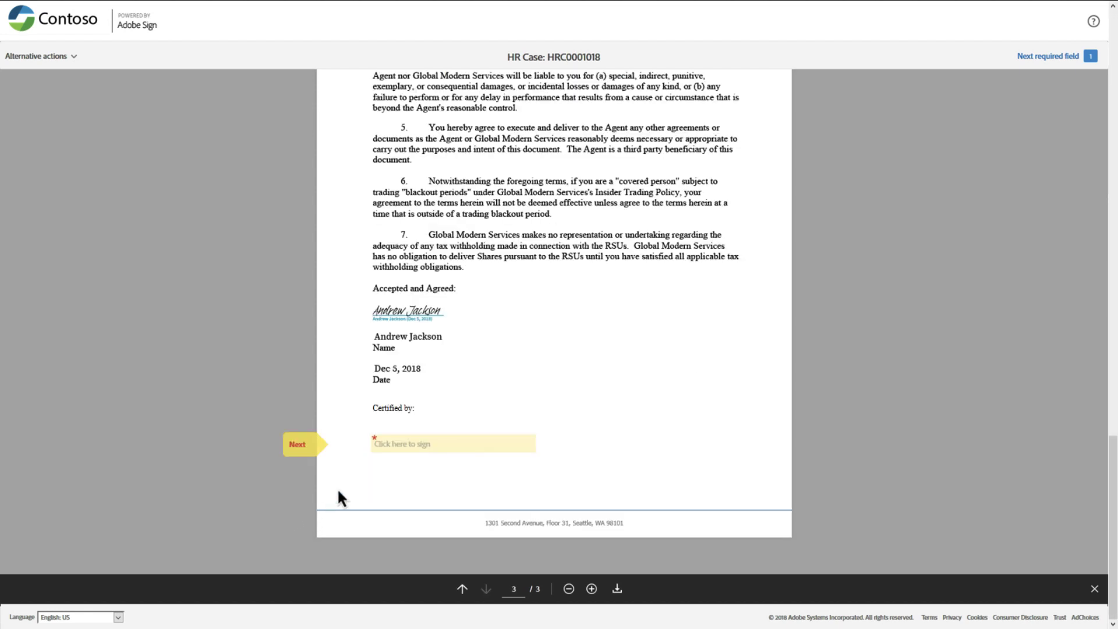
pyautogui.click(386, 444)
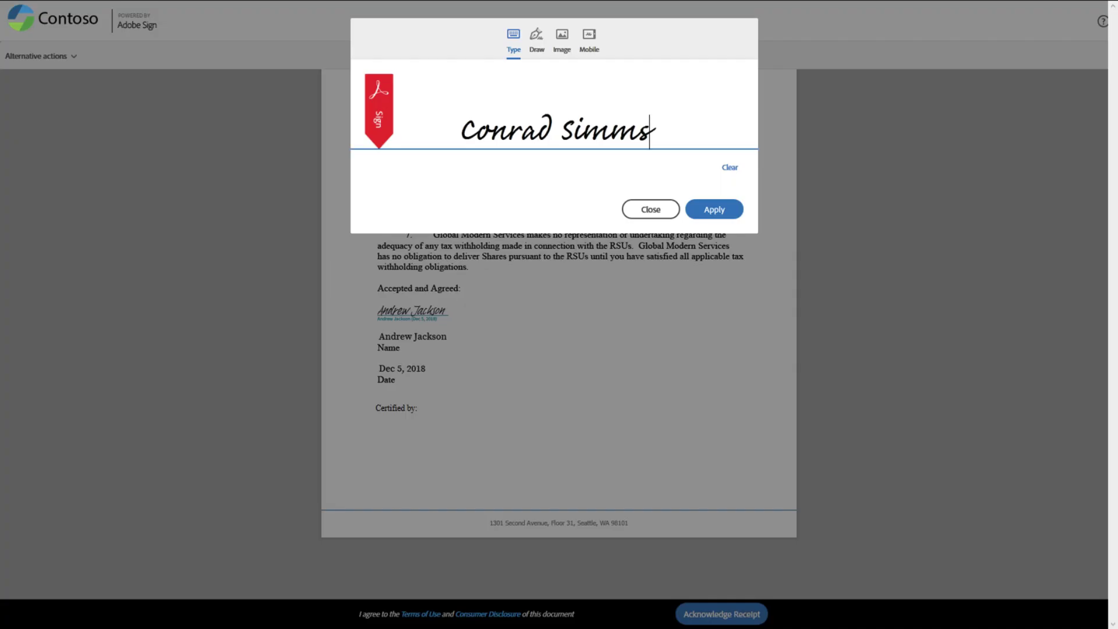
pyautogui.click(711, 210)
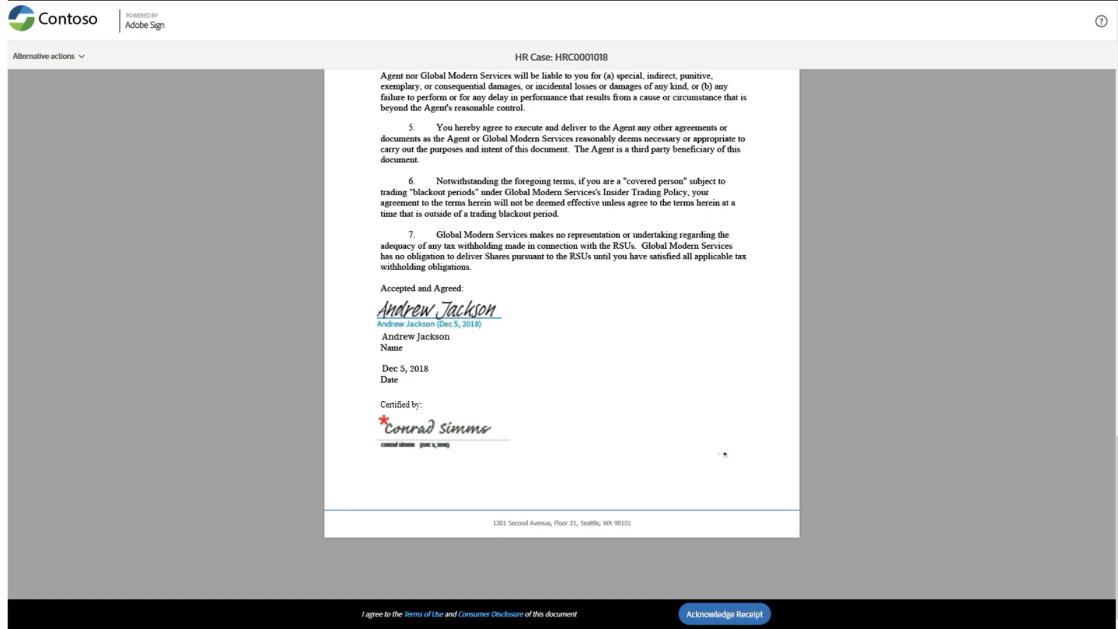
pyautogui.click(726, 613)
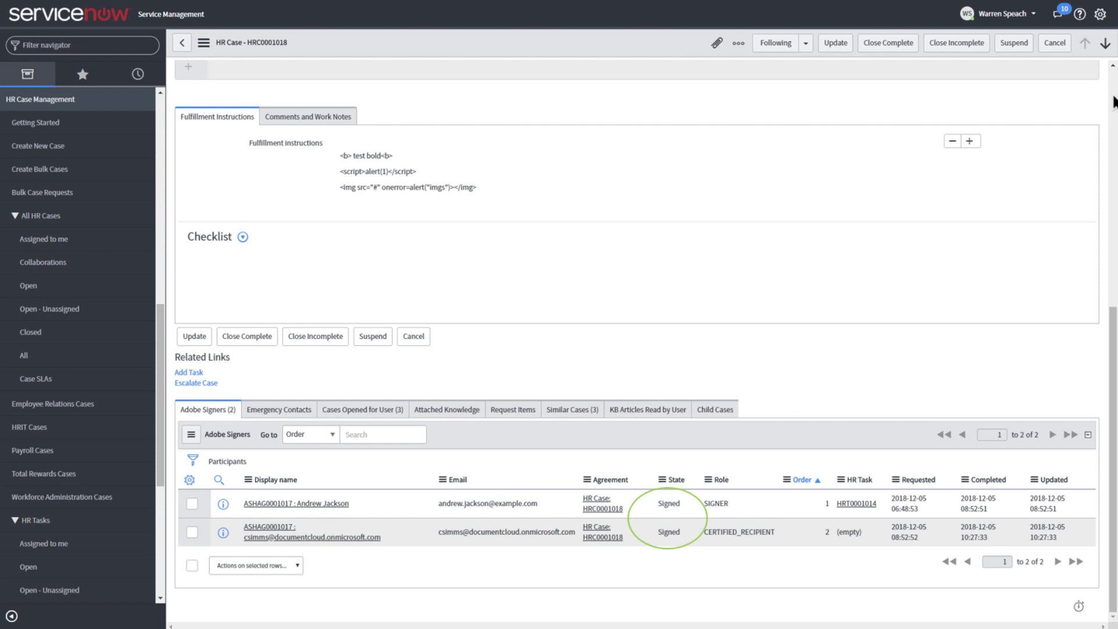
# Return to the top of case HRC0001018 and open its signed Equity Choice PDF attachment
pyautogui.click(1113, 102)
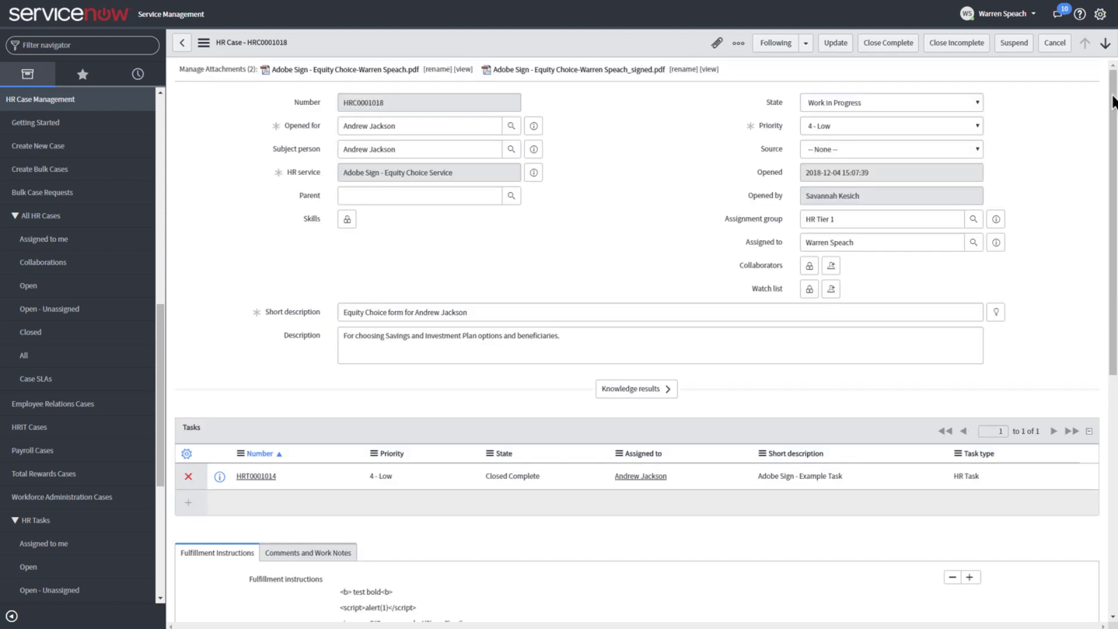
pyautogui.click(599, 72)
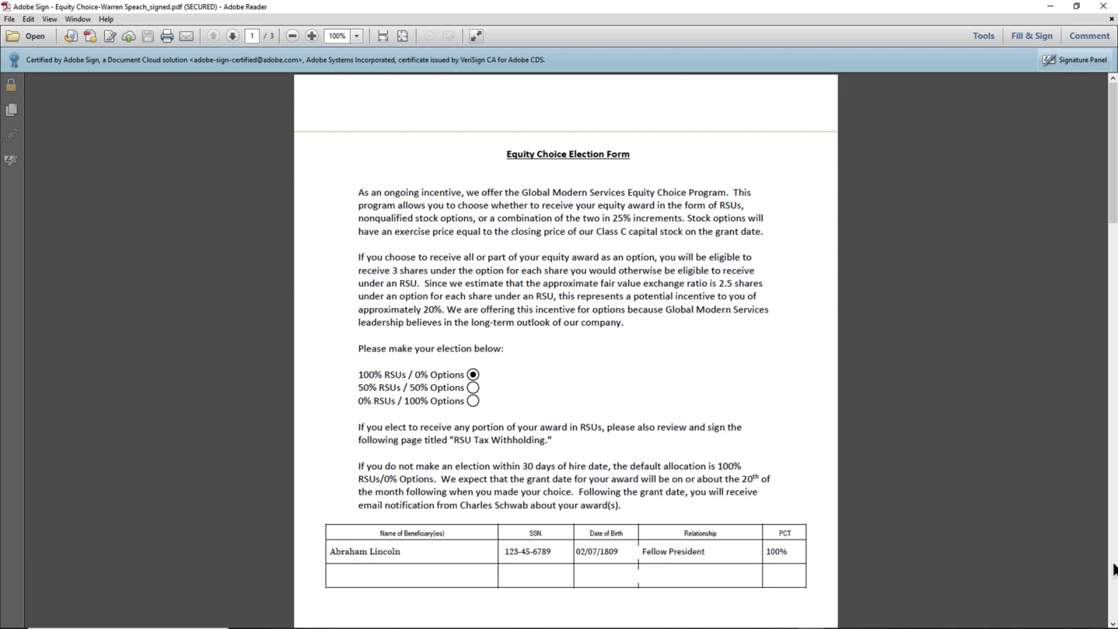
# Jump to the bottom of page 3 to view the employee and Certified by signatures
pyautogui.press('End')
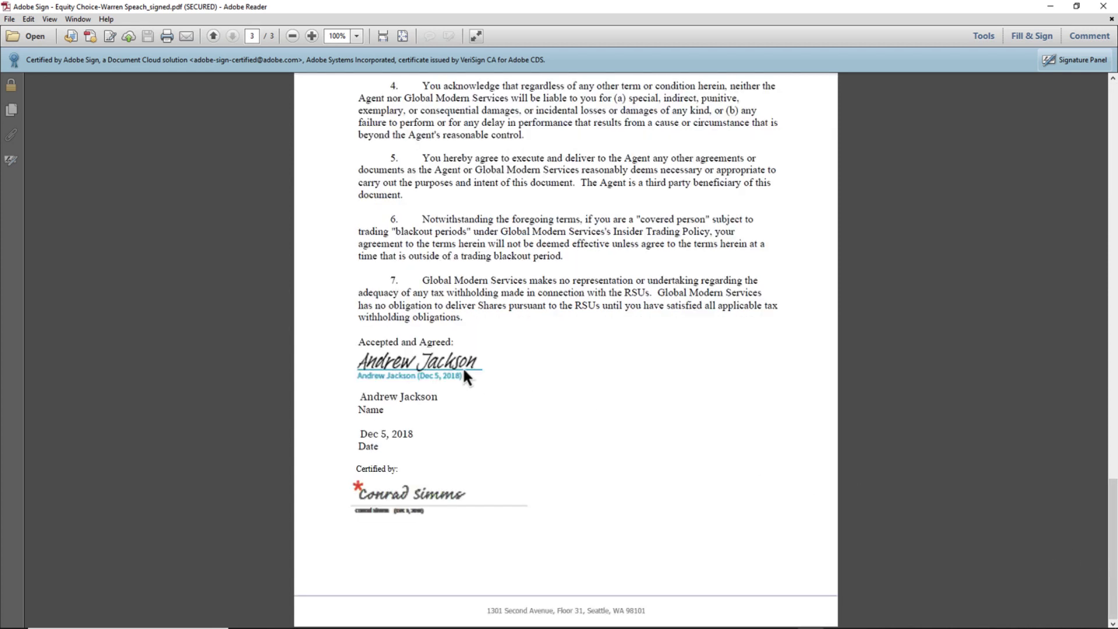